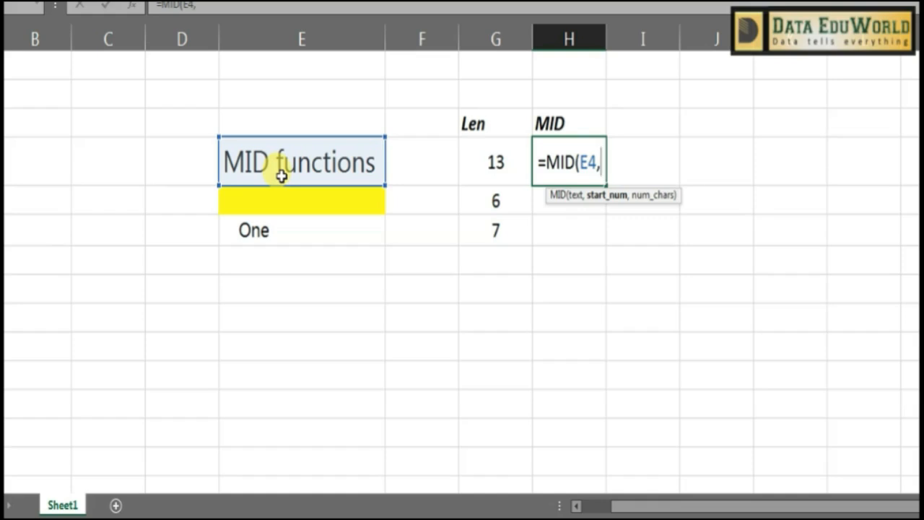
# Complete the MID formula in H4 so it extracts 3 characters from E4 starting at character 5.
pyautogui.write('5,')
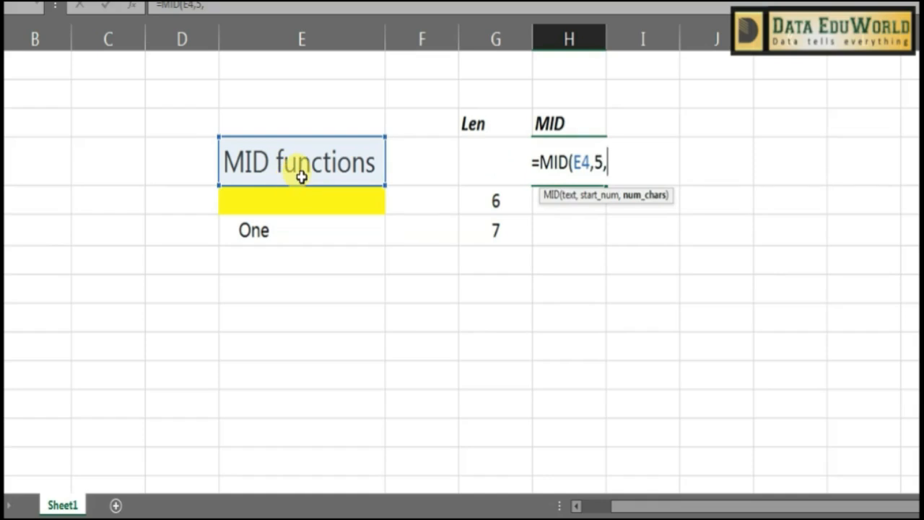
pyautogui.write('3')
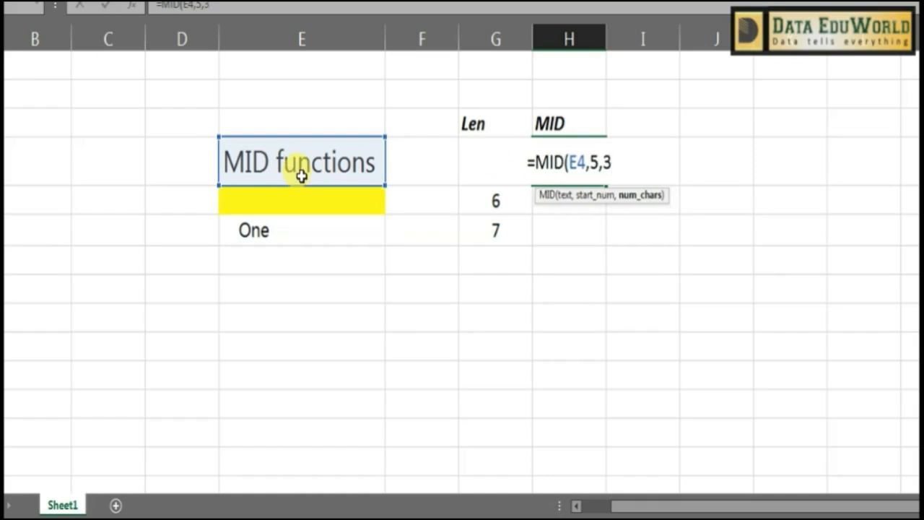
pyautogui.write(')')
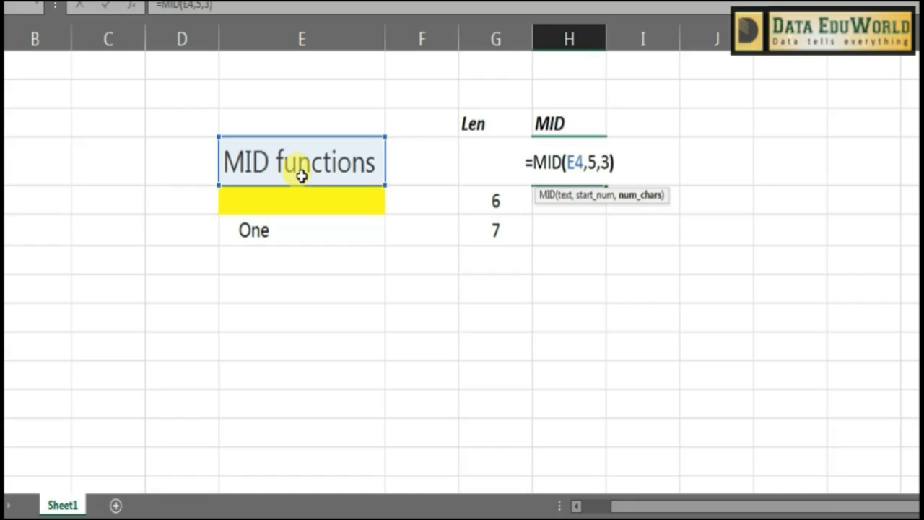
pyautogui.press('Return')
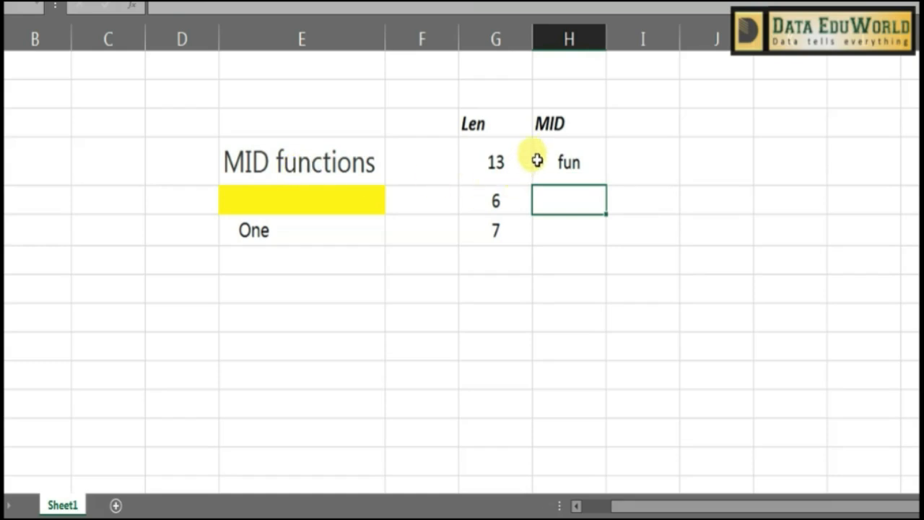
# Check the MID result in H4 against the start of the word "functions" in E4.
pyautogui.click(570, 165)
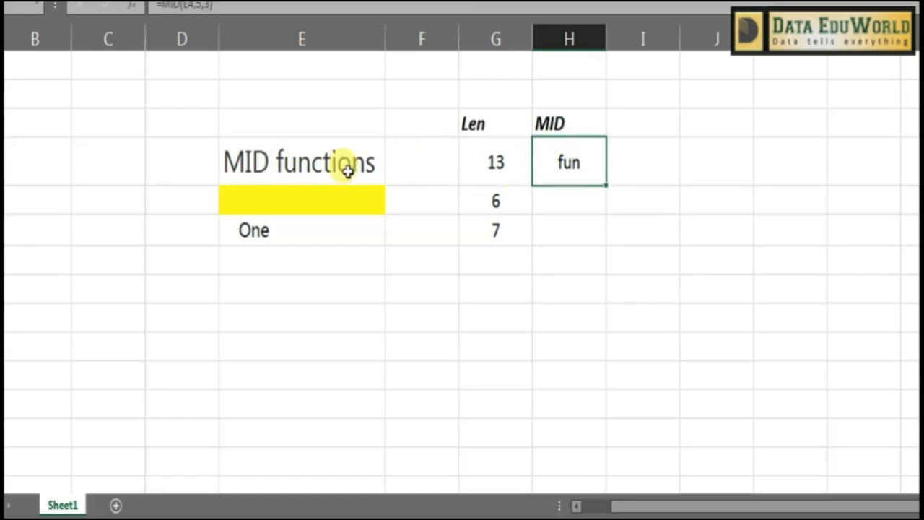
pyautogui.doubleClick(276, 160)
pyautogui.moveTo(277, 160); pyautogui.dragTo(417, 160)
pyautogui.press('Escape')
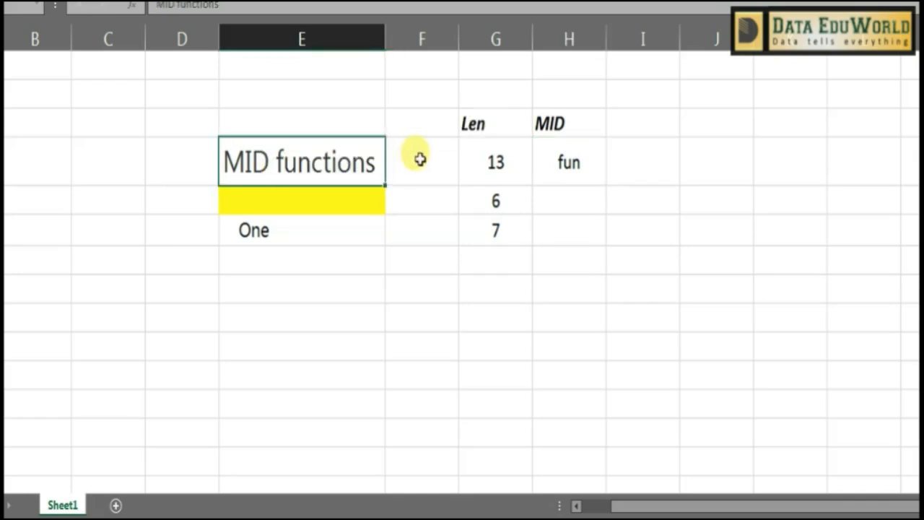
# Set the num_chars argument of the MID formula in H4 to 12.
pyautogui.click(581, 165)
pyautogui.doubleClick(581, 165)
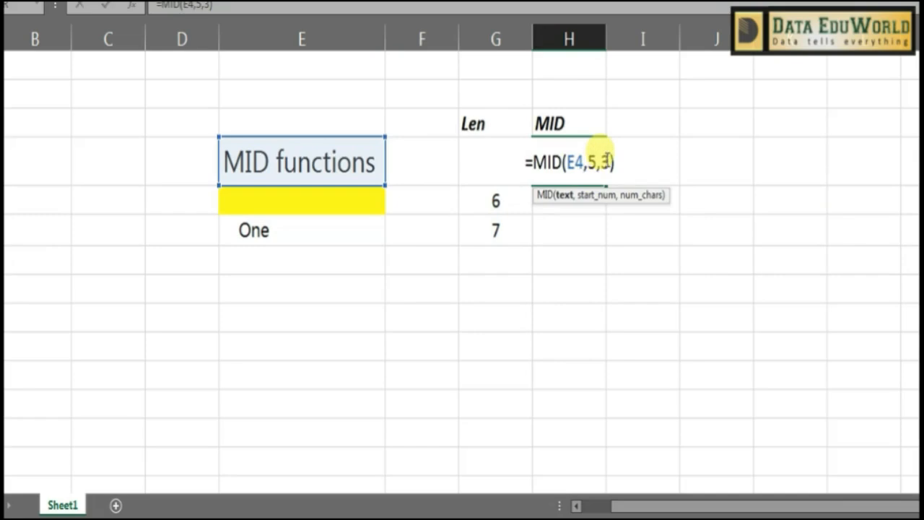
pyautogui.press('BackSpace')
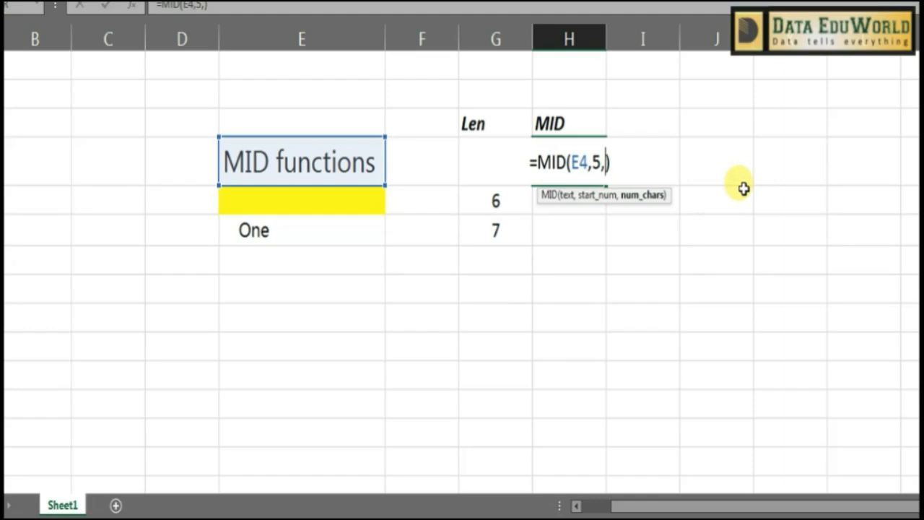
pyautogui.write('12')
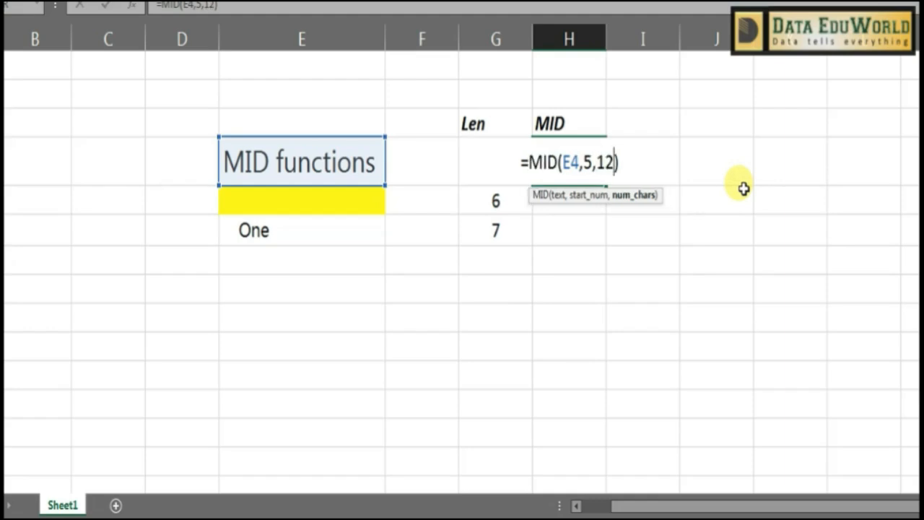
pyautogui.press('Return')
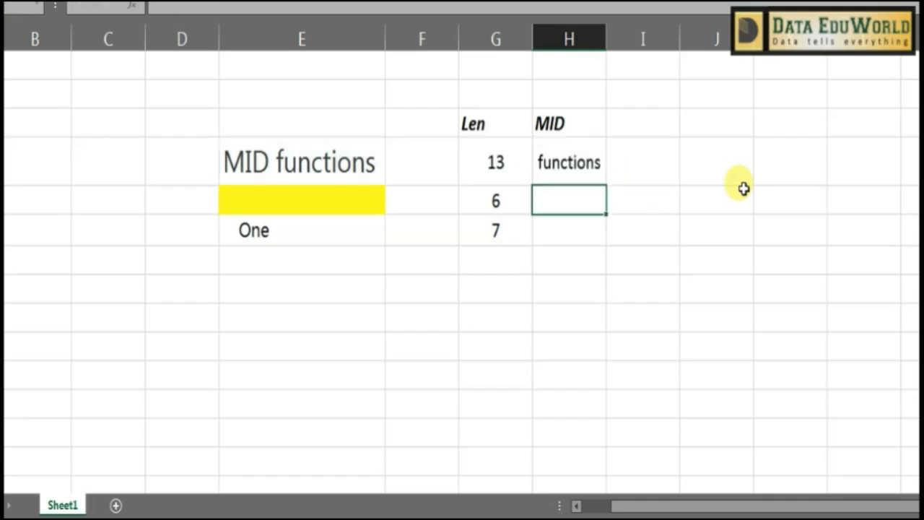
# Review the num_chars argument of the MID formula in H4, leaving the formula as it is.
pyautogui.doubleClick(609, 162)
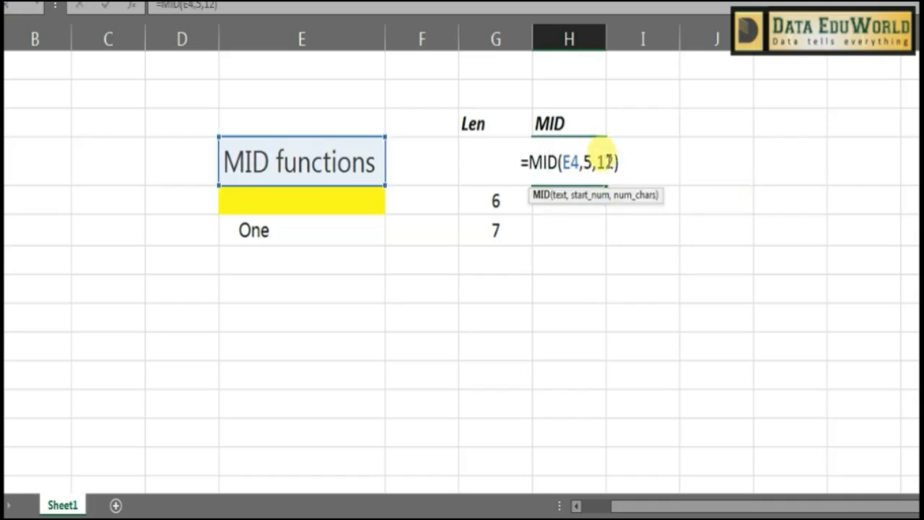
pyautogui.doubleClick(604, 161)
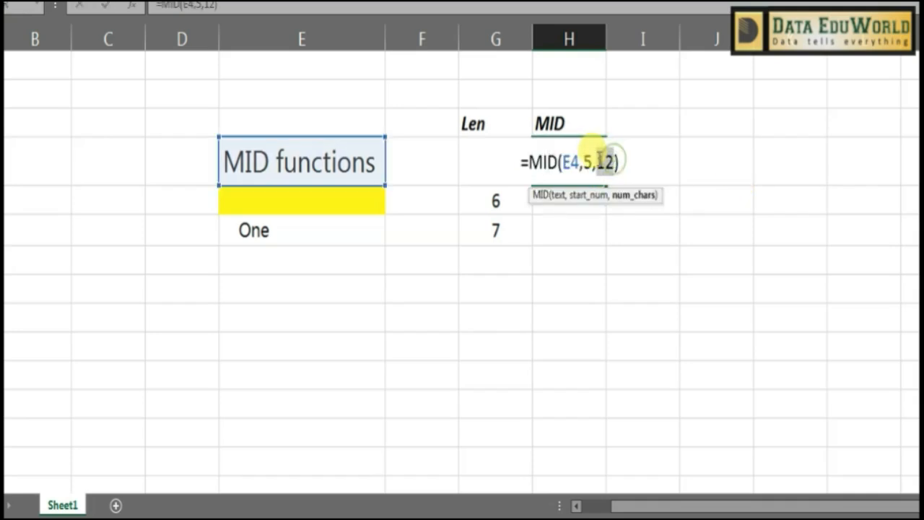
pyautogui.press('Escape')
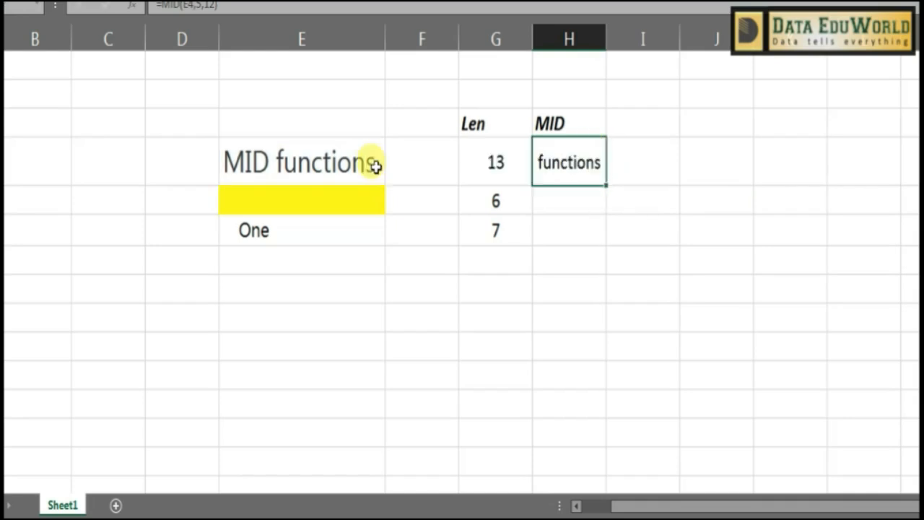
# Count the characters of "functions" in E4 by selecting them one at a time from the end.
pyautogui.click(373, 164)
pyautogui.moveTo(379, 165); pyautogui.dragTo(280, 166)
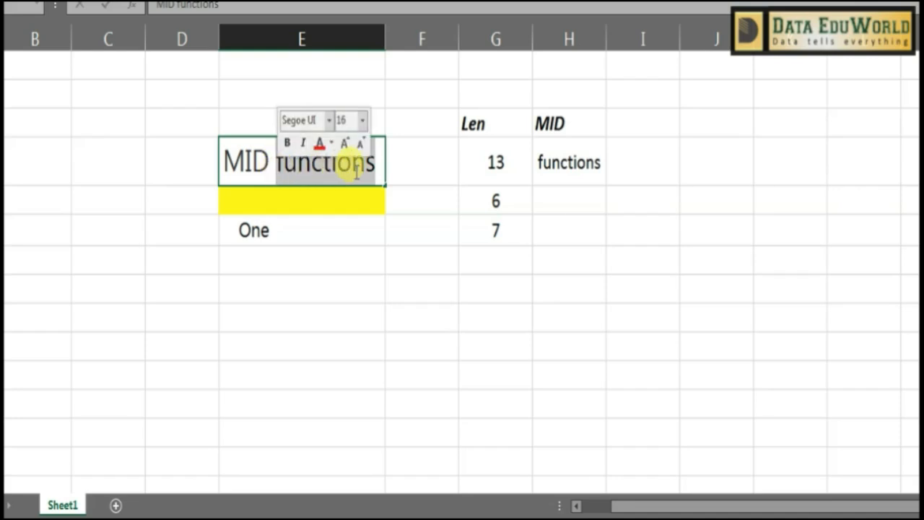
pyautogui.click(384, 161)
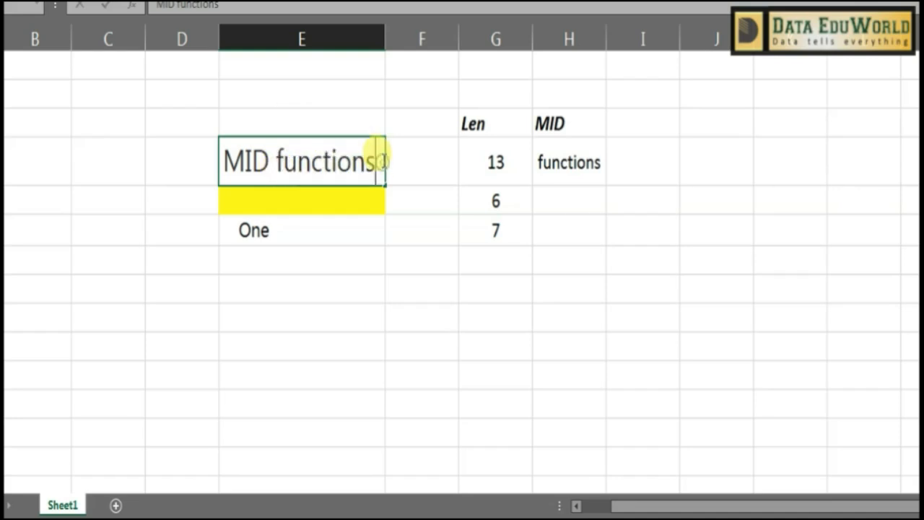
pyautogui.hotkey('shift', 'Left')
pyautogui.hotkey('shift', 'Left')
pyautogui.hotkey('shift', 'Left')
pyautogui.hotkey('shift', 'Left')
pyautogui.hotkey('shift', 'Left')
pyautogui.hotkey('shift', 'Left')
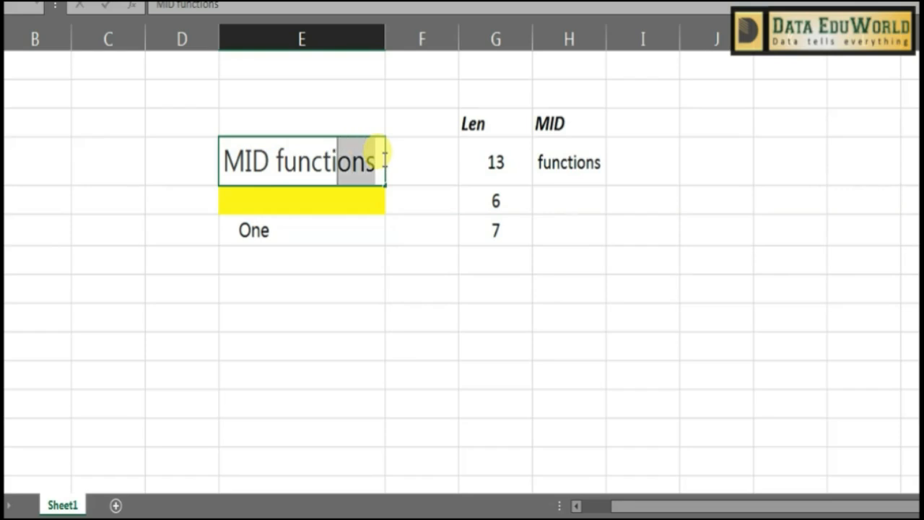
pyautogui.hotkey('shift', 'Left')
pyautogui.hotkey('shift', 'Left')
pyautogui.hotkey('shift', 'Left')
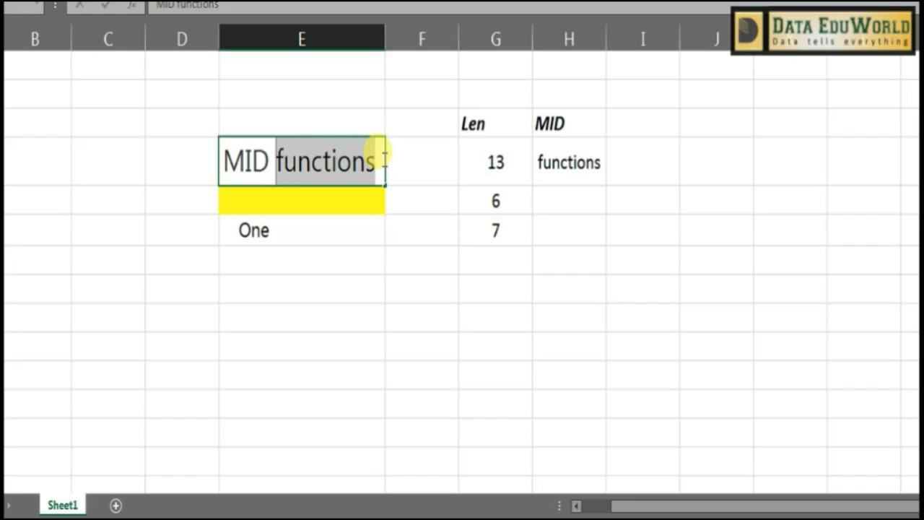
pyautogui.click(385, 160)
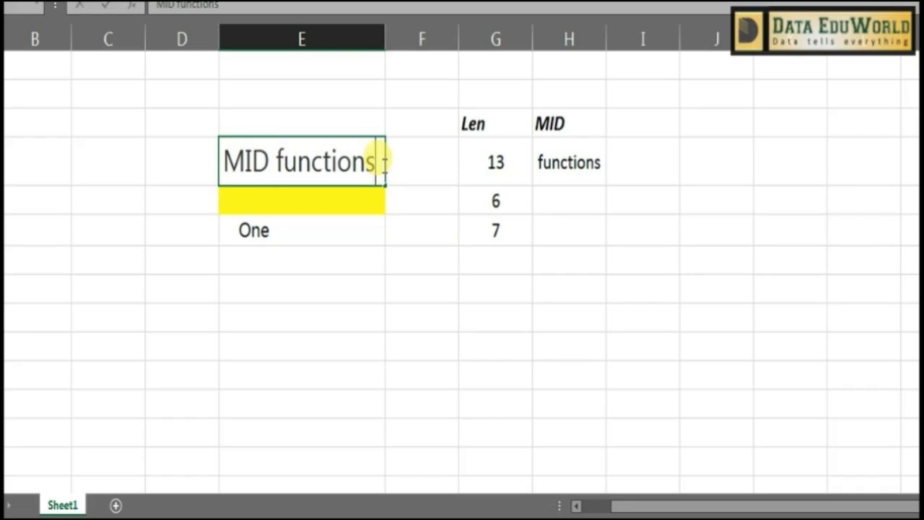
# Set the num_chars argument of the MID formula in H4 to 18, and reopen the formula to check it.
pyautogui.doubleClick(578, 165)
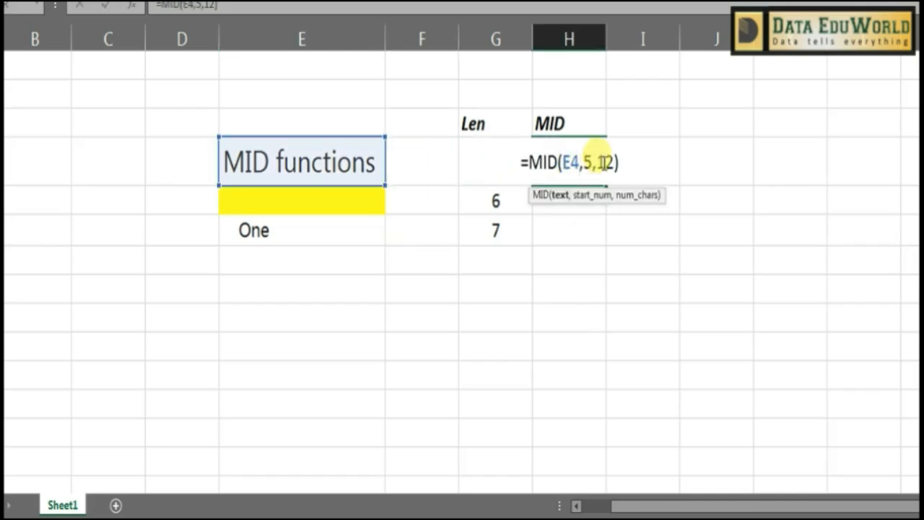
pyautogui.click(603, 161)
pyautogui.hotkey('shift', 'Left')
pyautogui.hotkey('shift', 'Left')
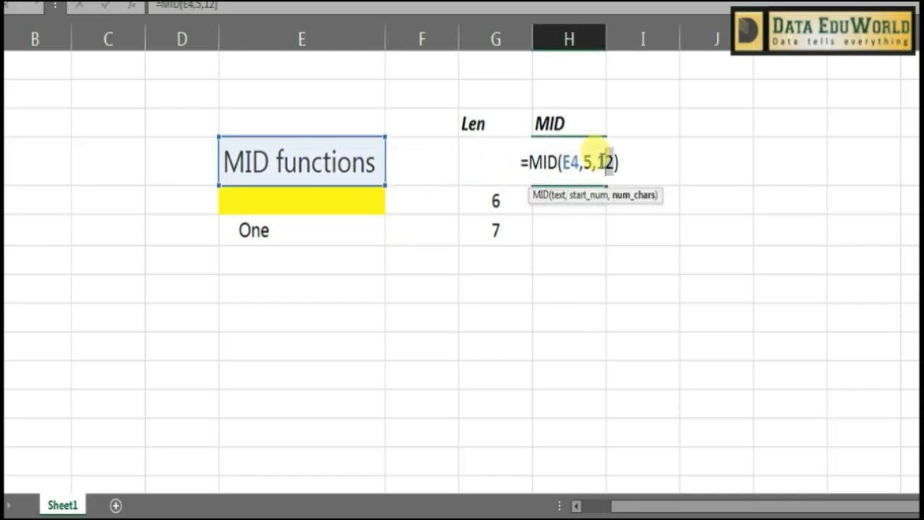
pyautogui.write('18')
pyautogui.press('Return')
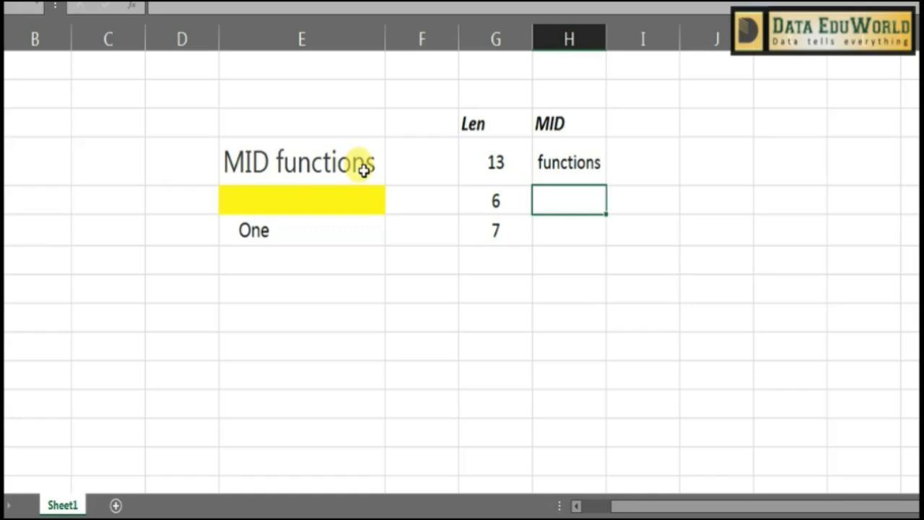
pyautogui.doubleClick(575, 165)
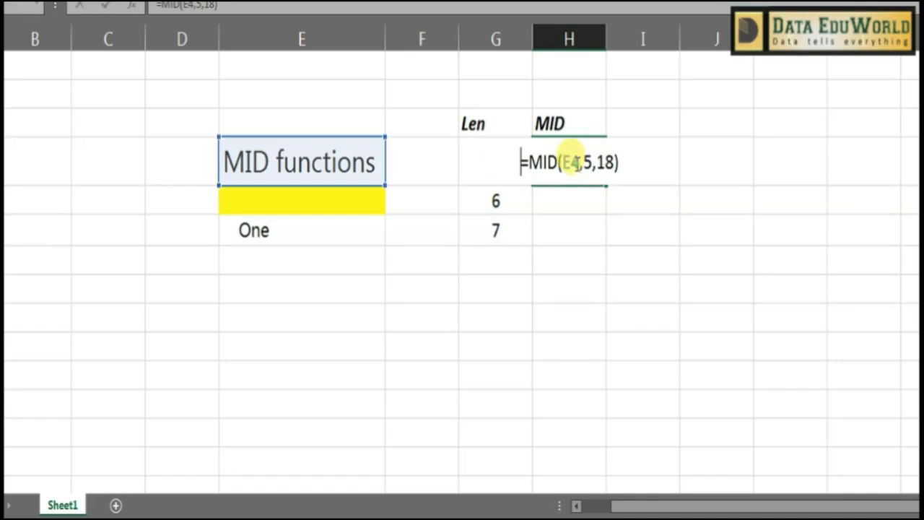
pyautogui.click(605, 157)
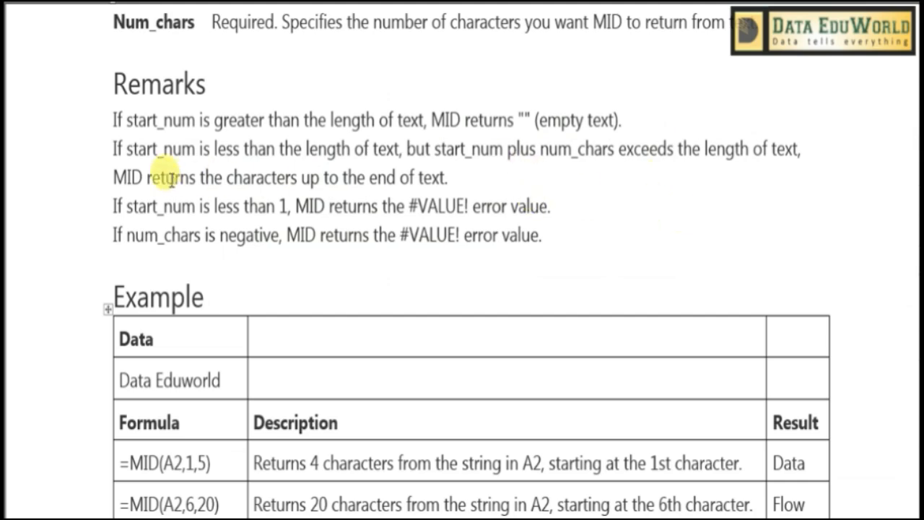
# Examine the Remarks section of the MID notes in Word, especially the case where start_num is greater than the length of text.
pyautogui.moveTo(204, 80); pyautogui.dragTo(116, 84)
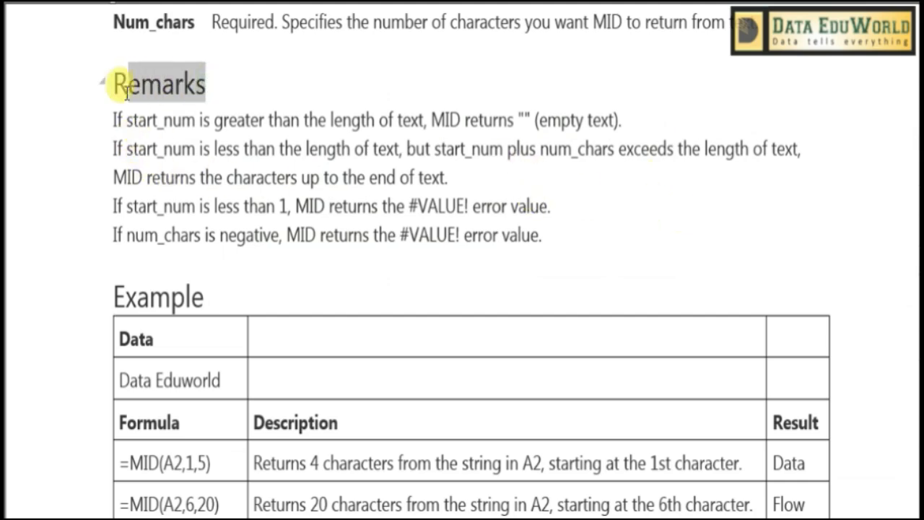
pyautogui.click(195, 90)
pyautogui.press('Home')
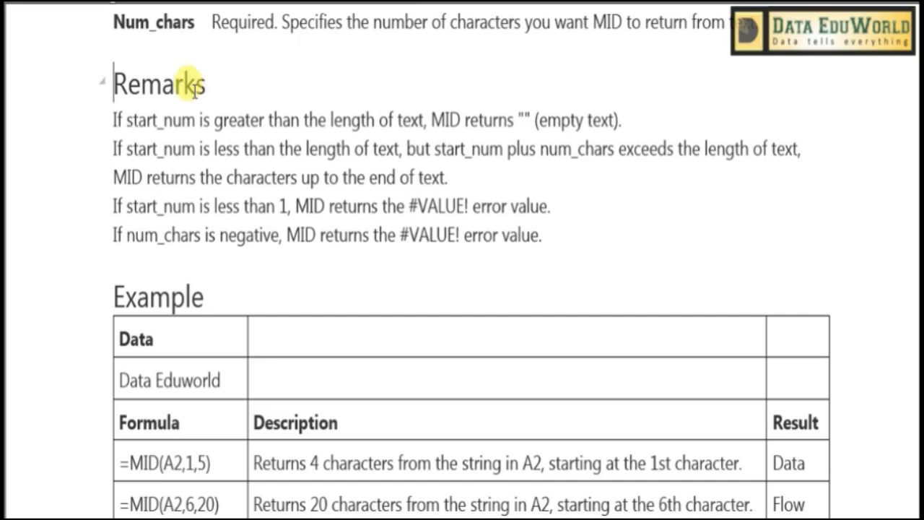
pyautogui.hotkey('shift', 'Right')
pyautogui.hotkey('shift', 'Right')
pyautogui.hotkey('shift', 'Right')
pyautogui.hotkey('shift', 'Right')
pyautogui.hotkey('shift', 'Right')
pyautogui.hotkey('shift', 'Right')
pyautogui.hotkey('shift', 'Right')
pyautogui.hotkey('shift', 'Right')
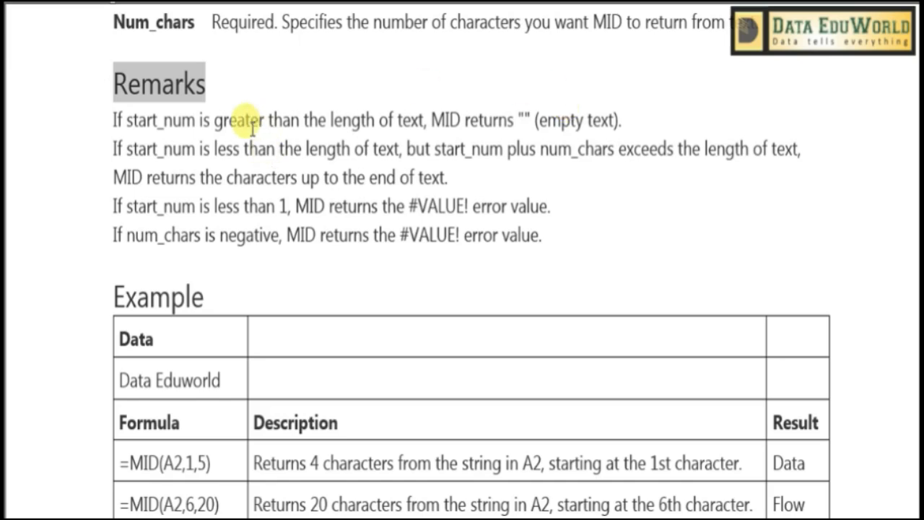
pyautogui.moveTo(214, 120); pyautogui.dragTo(420, 127)
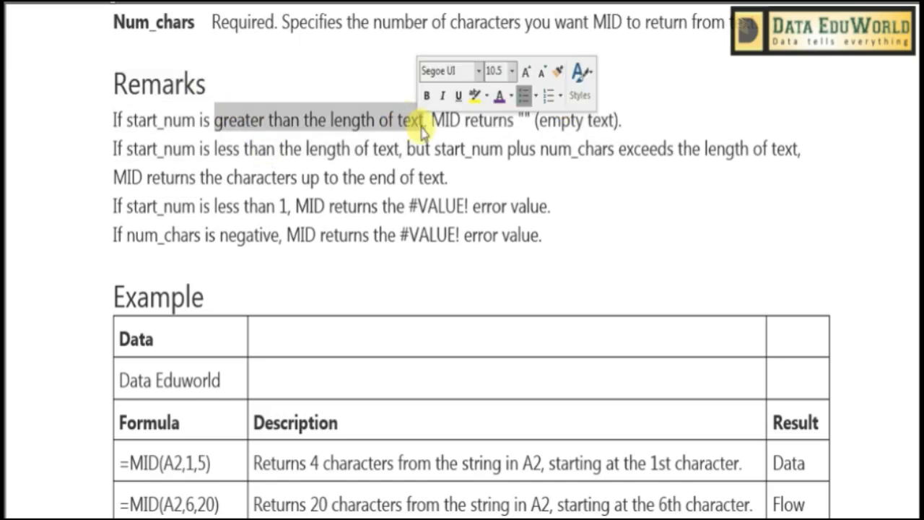
pyautogui.click(617, 134)
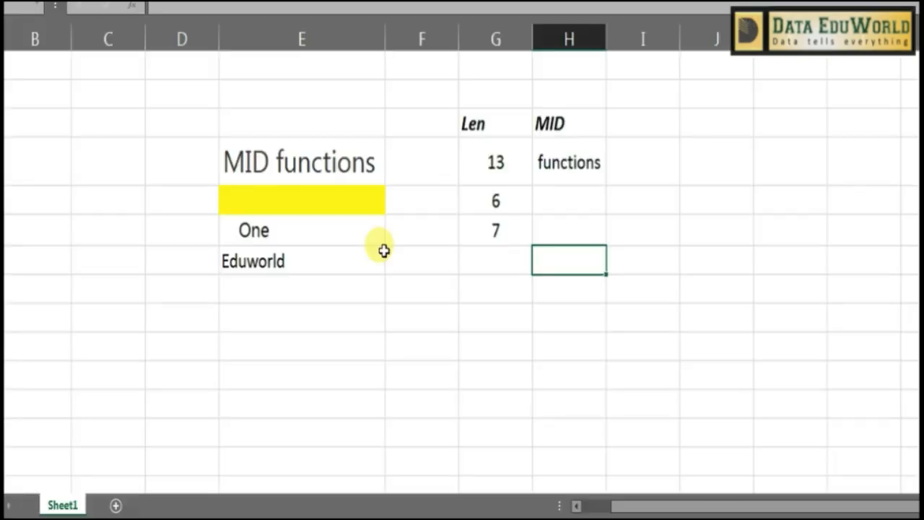
# Enter the formula =MID(E7,9,5) in H7 to test a start position beyond the end of "Eduworld".
pyautogui.write('=mid')
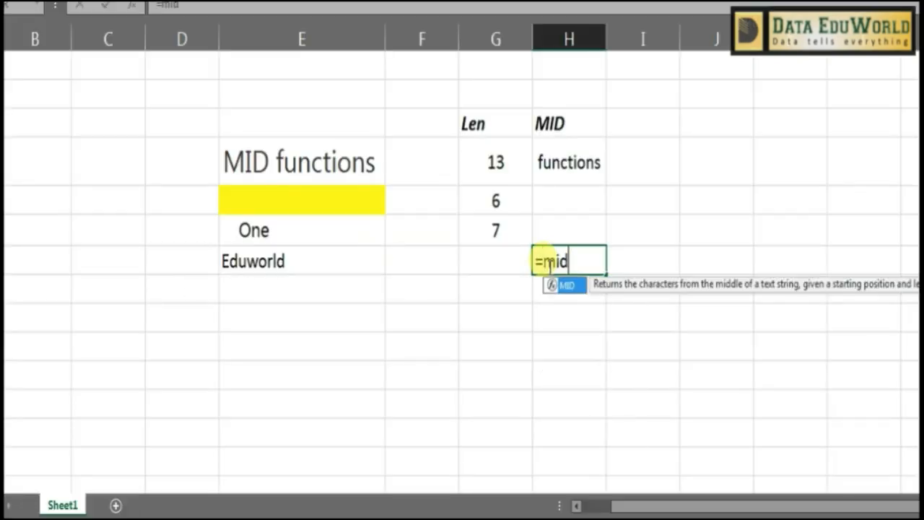
pyautogui.press('Tab')
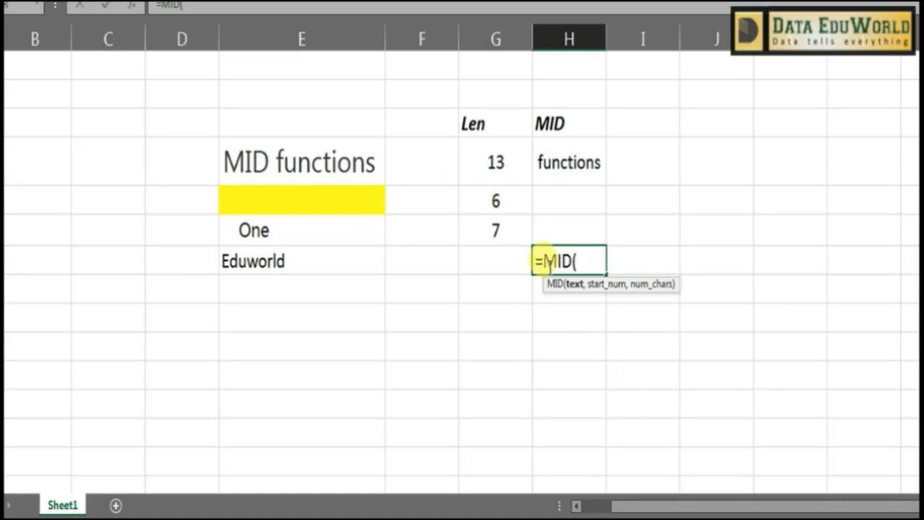
pyautogui.click(352, 260)
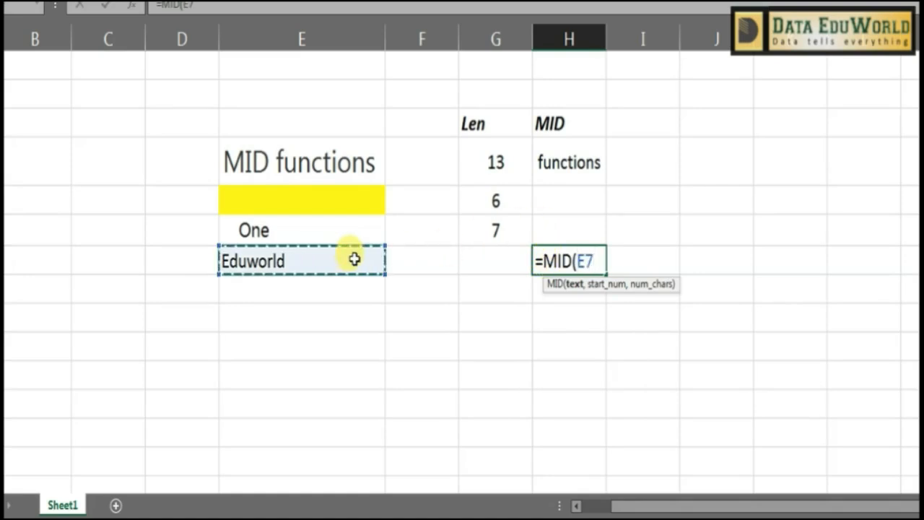
pyautogui.write(',')
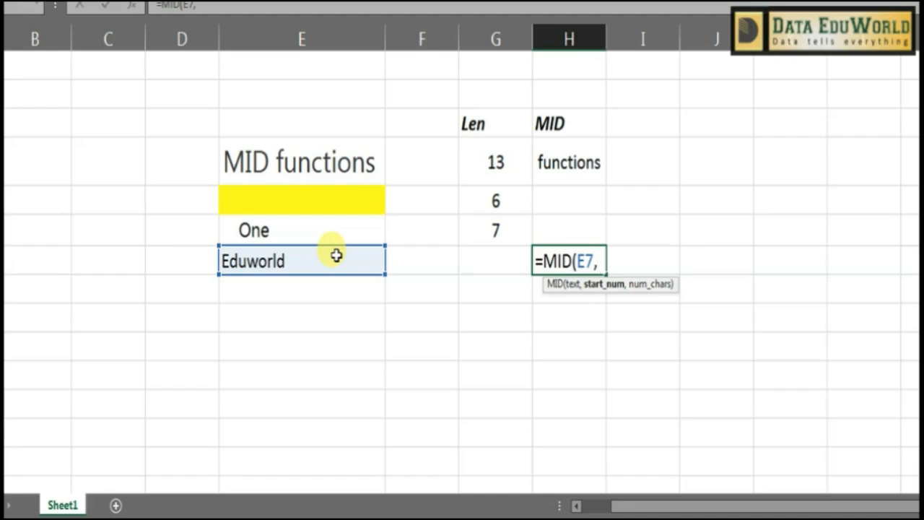
pyautogui.write('9,')
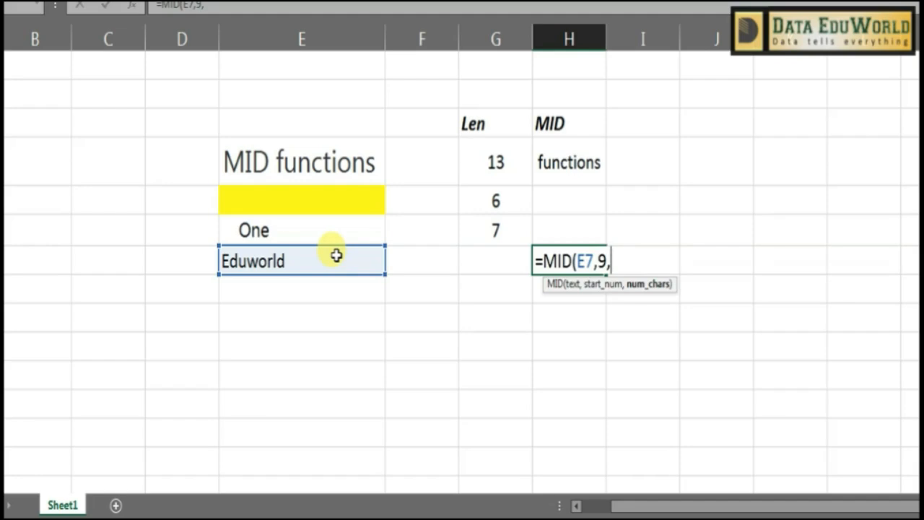
pyautogui.write('5)')
pyautogui.press('Return')
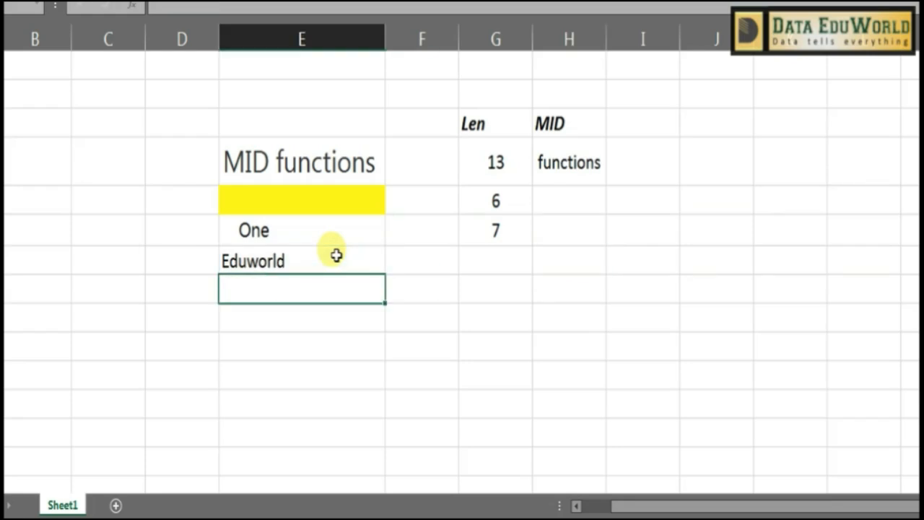
pyautogui.click(596, 265)
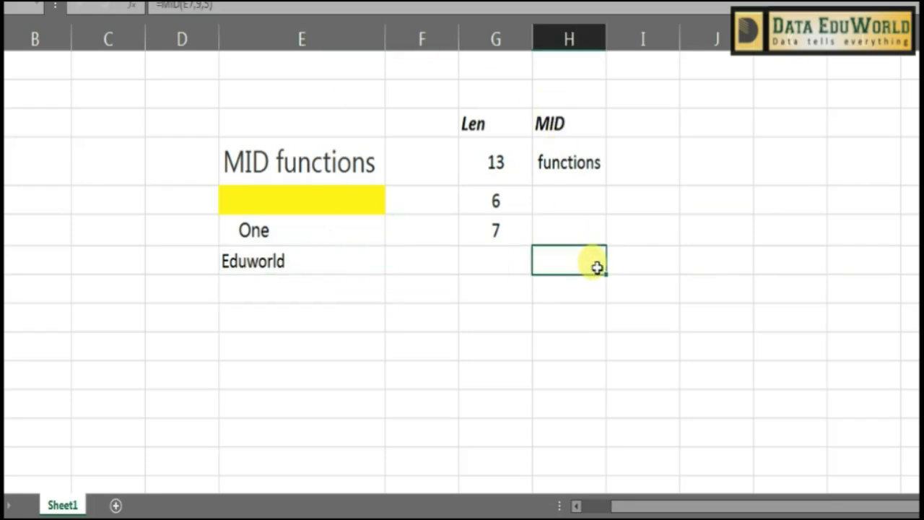
# Highlight the whole text "Eduworld" in E7 to check its length, leaving the cell unchanged.
pyautogui.click(331, 261)
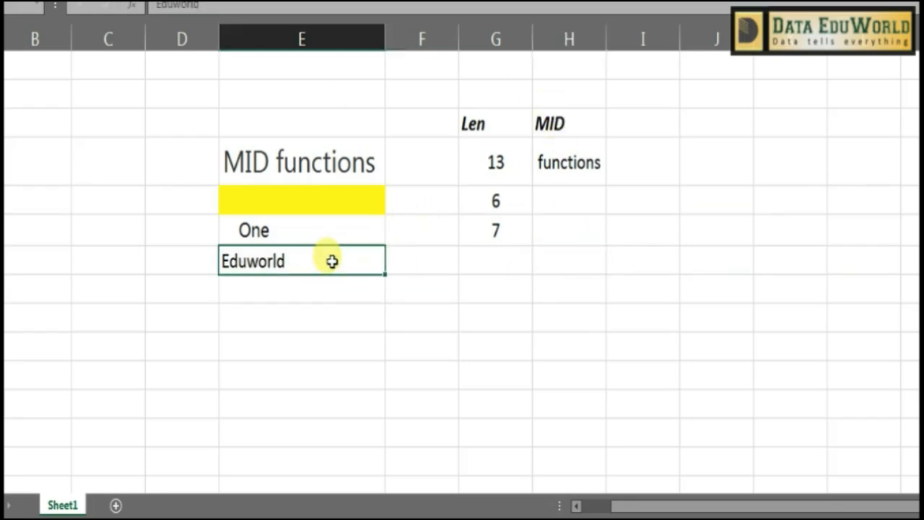
pyautogui.doubleClick(331, 262)
pyautogui.moveTo(330, 260); pyautogui.dragTo(221, 261)
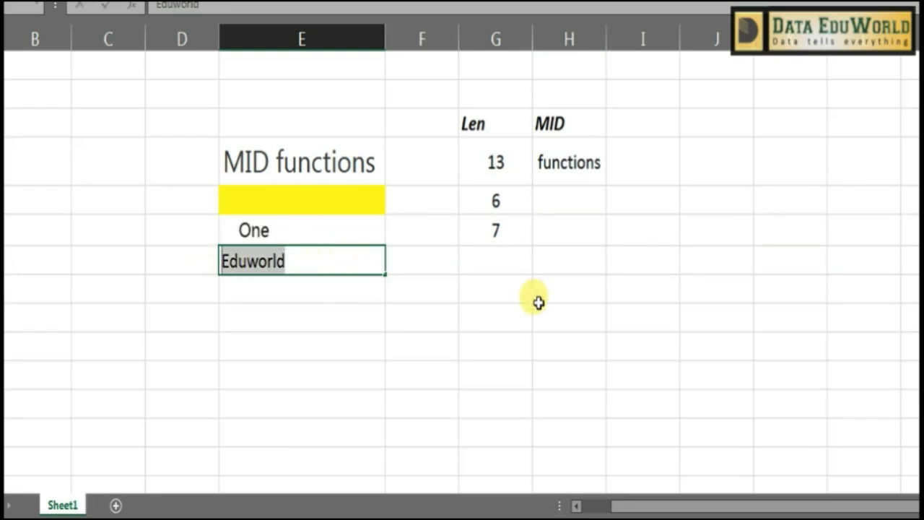
pyautogui.click(303, 261)
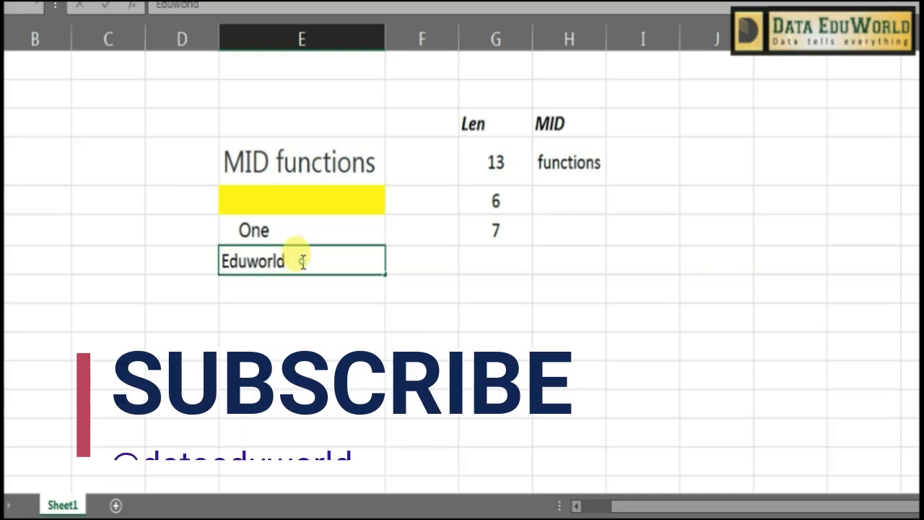
pyautogui.press('Escape')
# Open the MID formula in H7 to review its start_num argument, then close it without changes.
pyautogui.click(572, 258)
pyautogui.write('=MID(E7,9,5)')
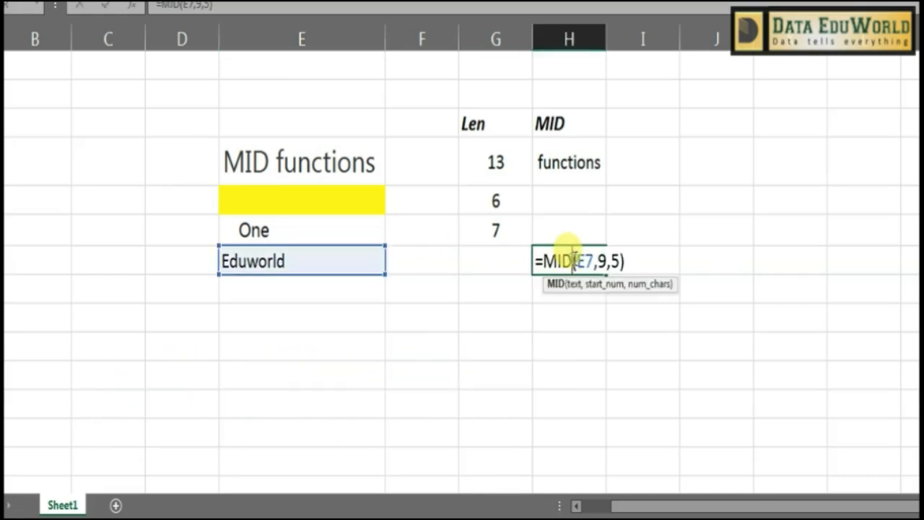
pyautogui.click(605, 258)
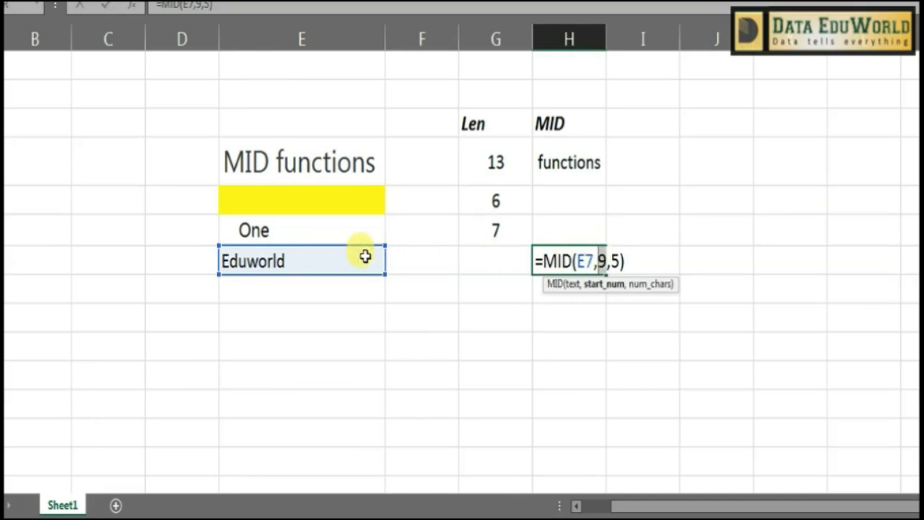
pyautogui.press('Escape')
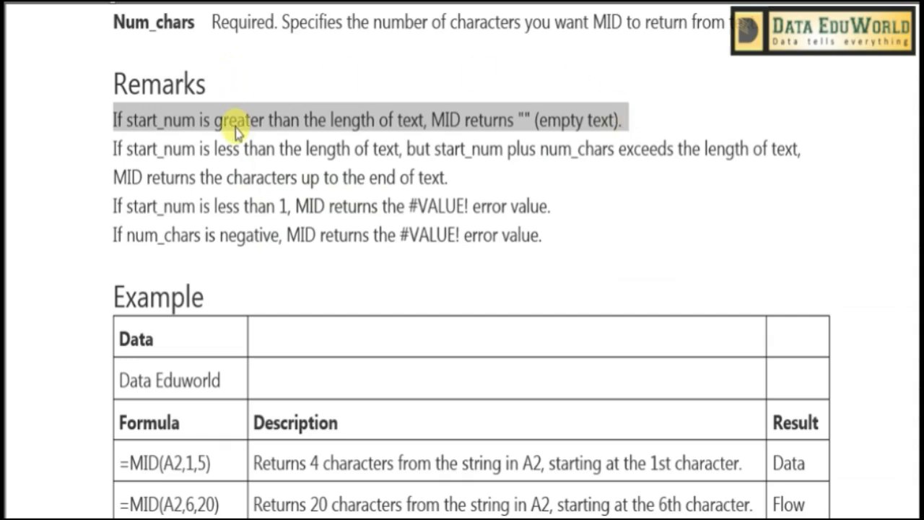
# Highlight the Word remark about start_num plus num_chars exceeding the text length, and check it against the MID formula in H4 in Excel.
pyautogui.tripleClick(112, 150)
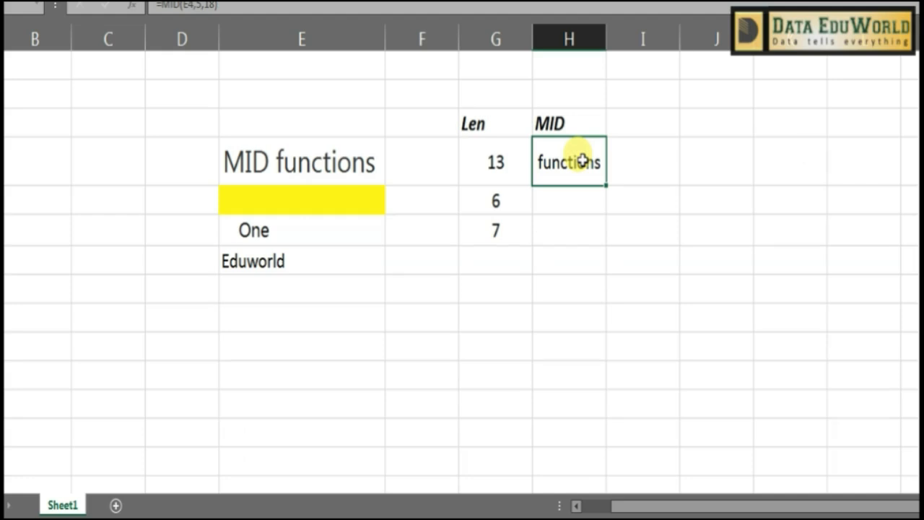
pyautogui.doubleClick(582, 161)
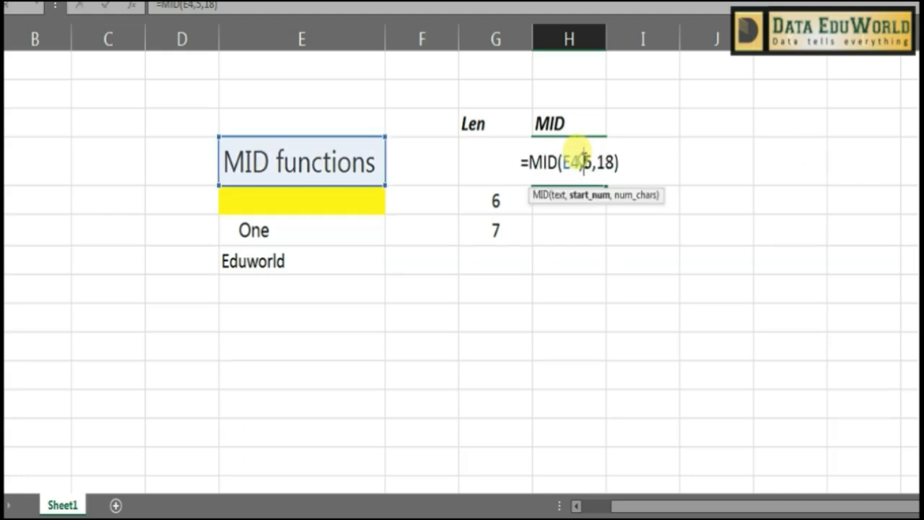
pyautogui.press('Escape')
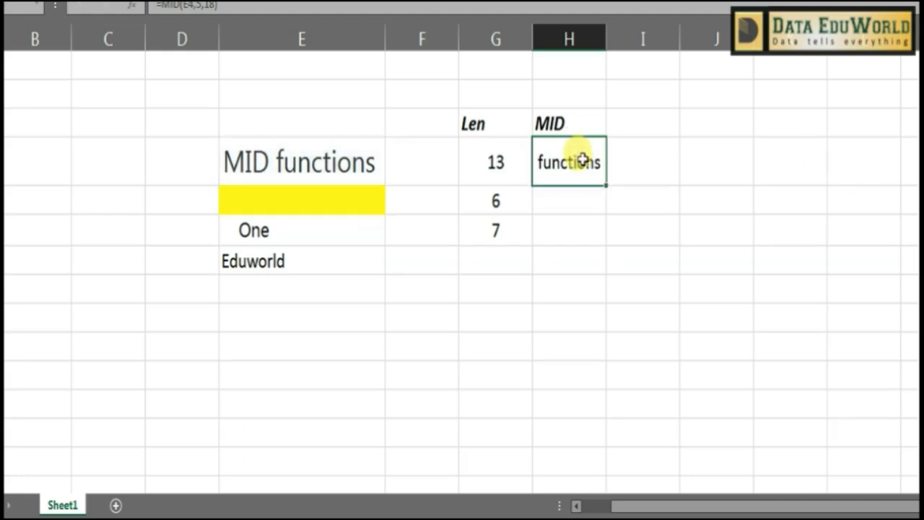
# Highlight the full text in E4, and separately its part from the space to the end, to compare with the MID arguments.
pyautogui.click(347, 160)
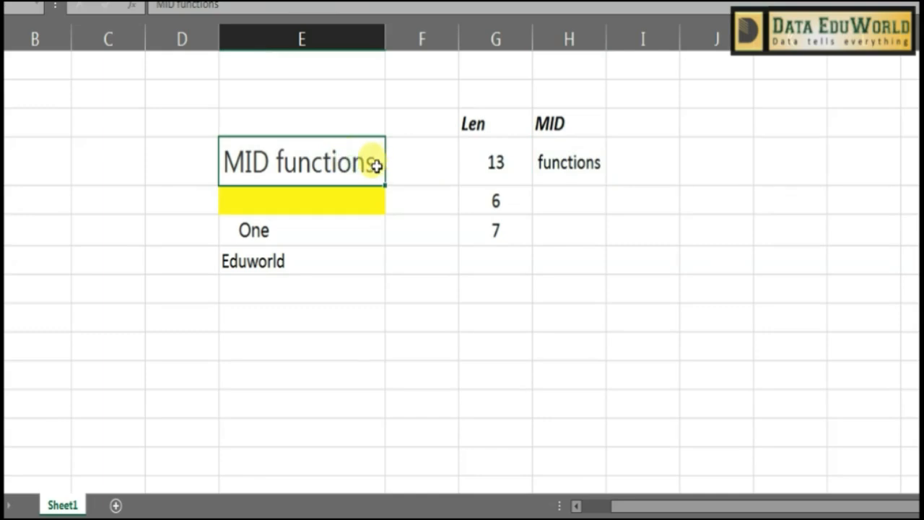
pyautogui.doubleClick(376, 165)
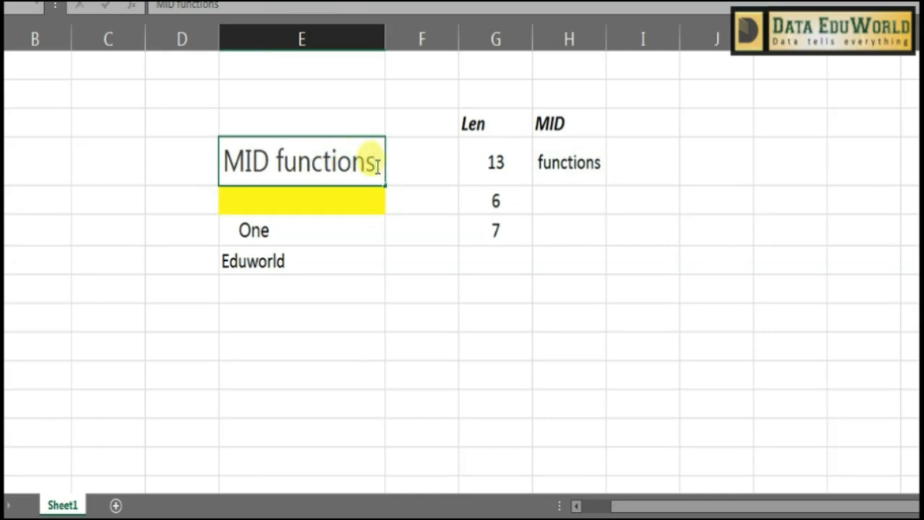
pyautogui.moveTo(377, 165); pyautogui.dragTo(222, 168)
pyautogui.press('Escape')
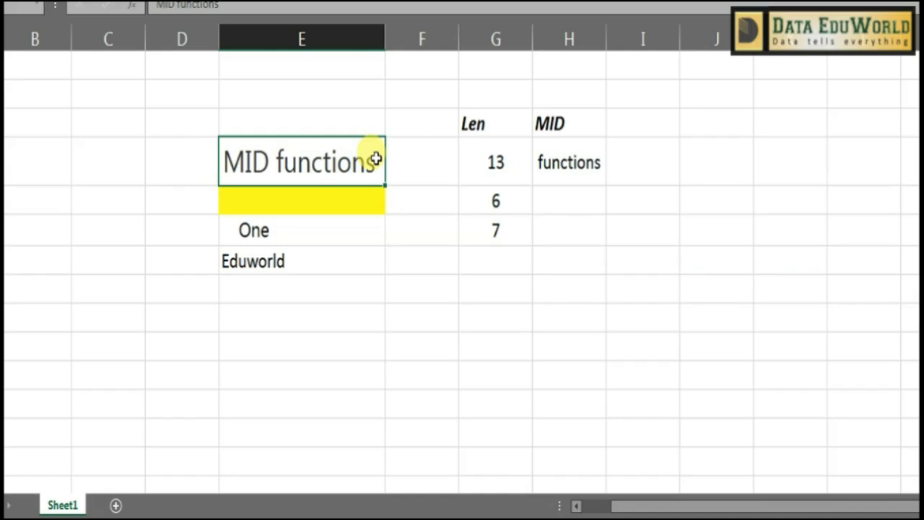
pyautogui.doubleClick(376, 165)
pyautogui.moveTo(376, 165); pyautogui.dragTo(273, 168)
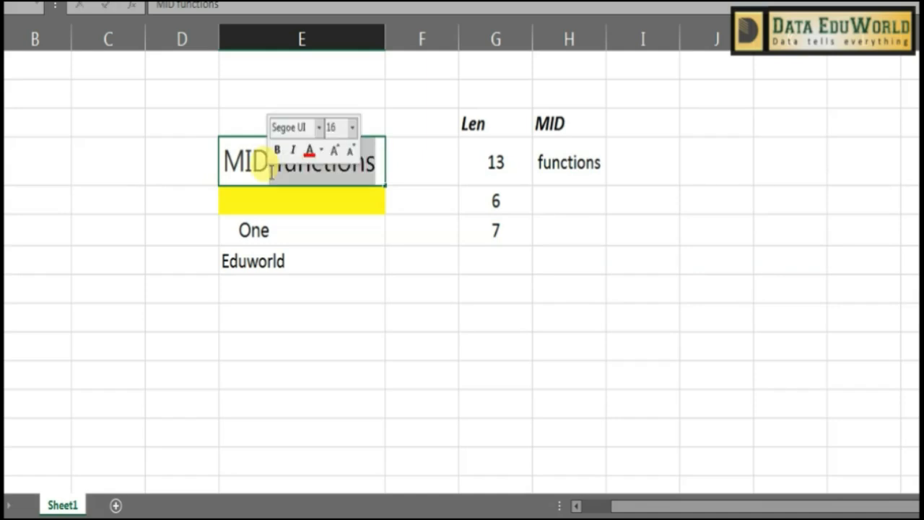
pyautogui.click(387, 216)
# Switch to Word and examine the remarks on start_num less than 1 and negative num_chars, highlighting the condition and the #VALUE! error.
pyautogui.hotkey('alt', 'Tab')
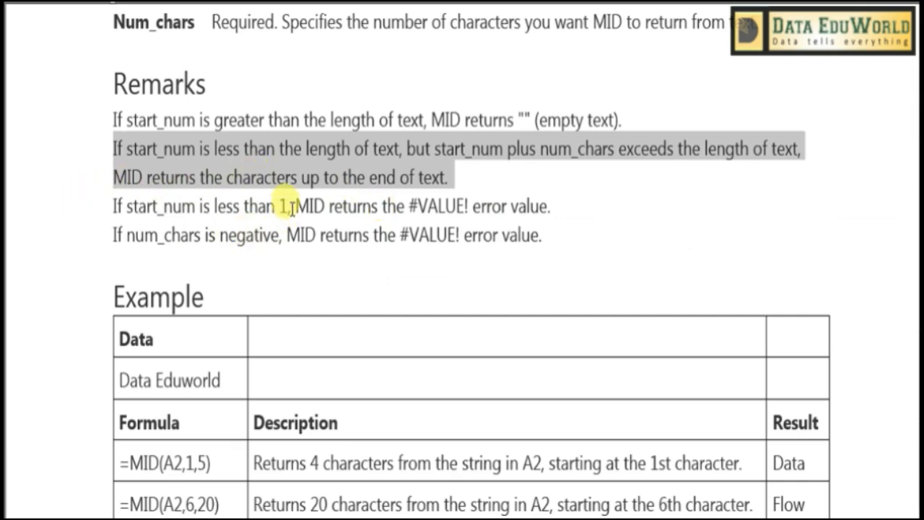
pyautogui.moveTo(291, 208); pyautogui.dragTo(203, 215)
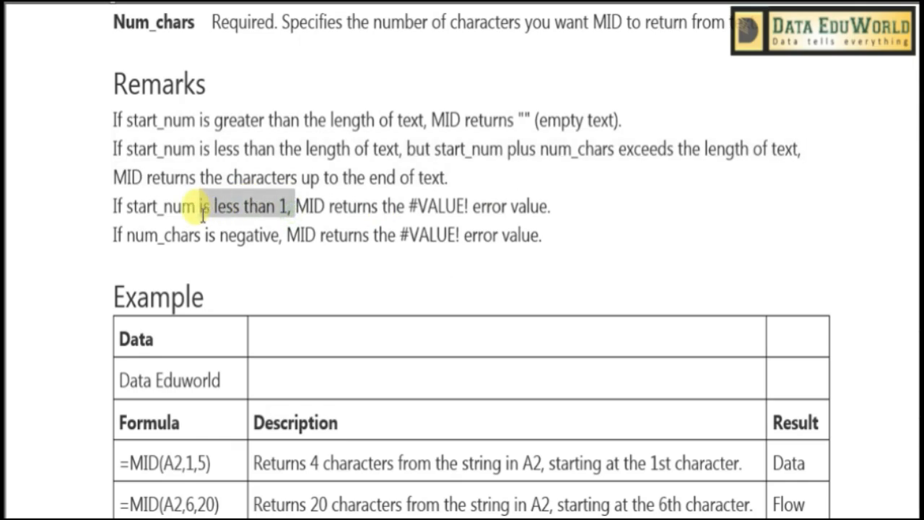
pyautogui.doubleClick(436, 206)
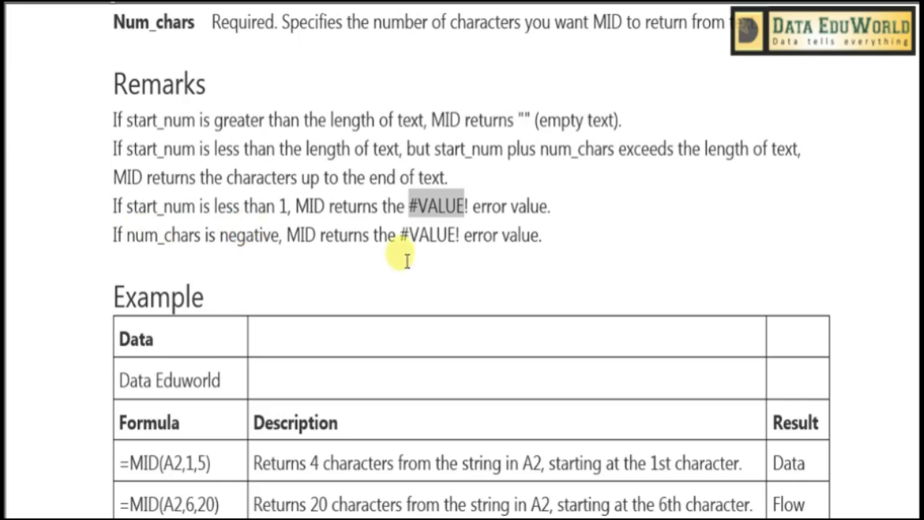
pyautogui.doubleClick(453, 234)
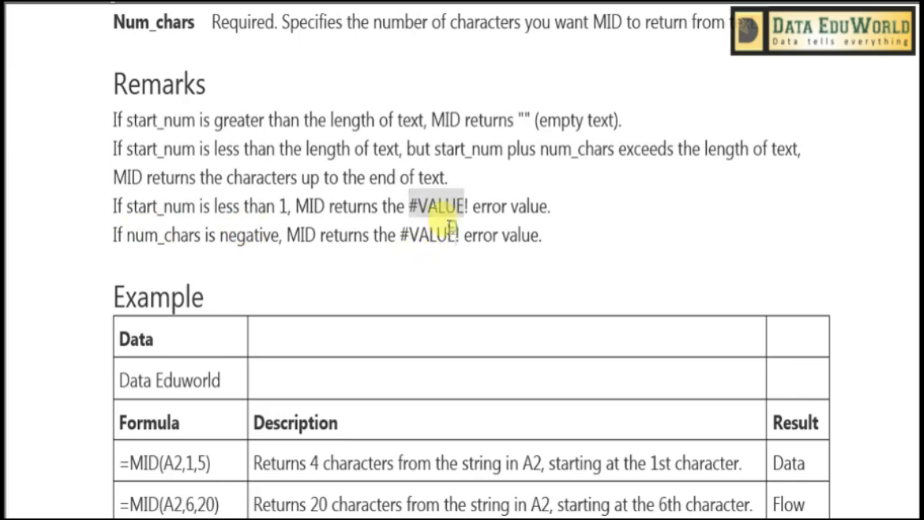